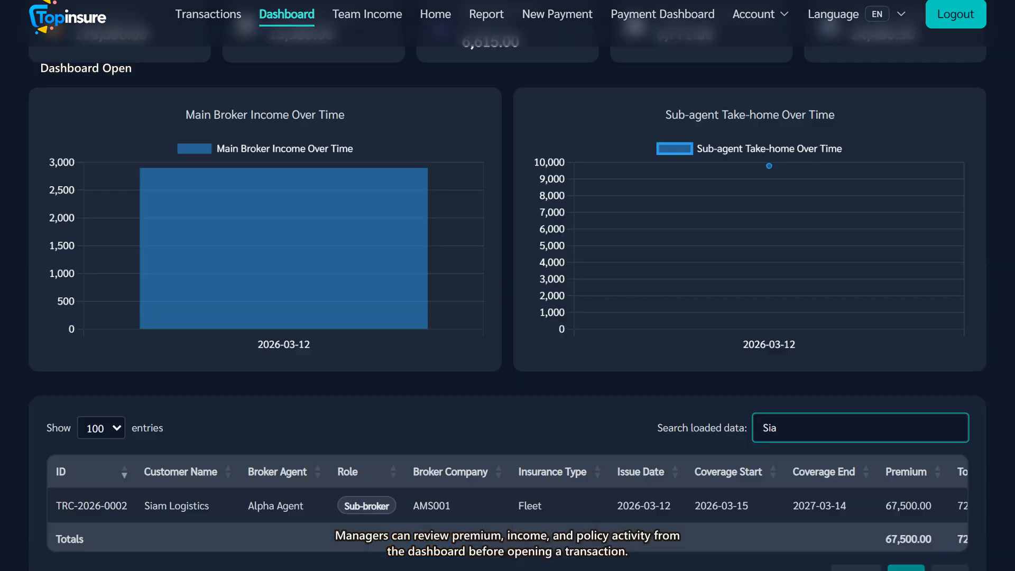
# - Filter the dashboard's loaded policy data by "Siam"
pyautogui.write('m')
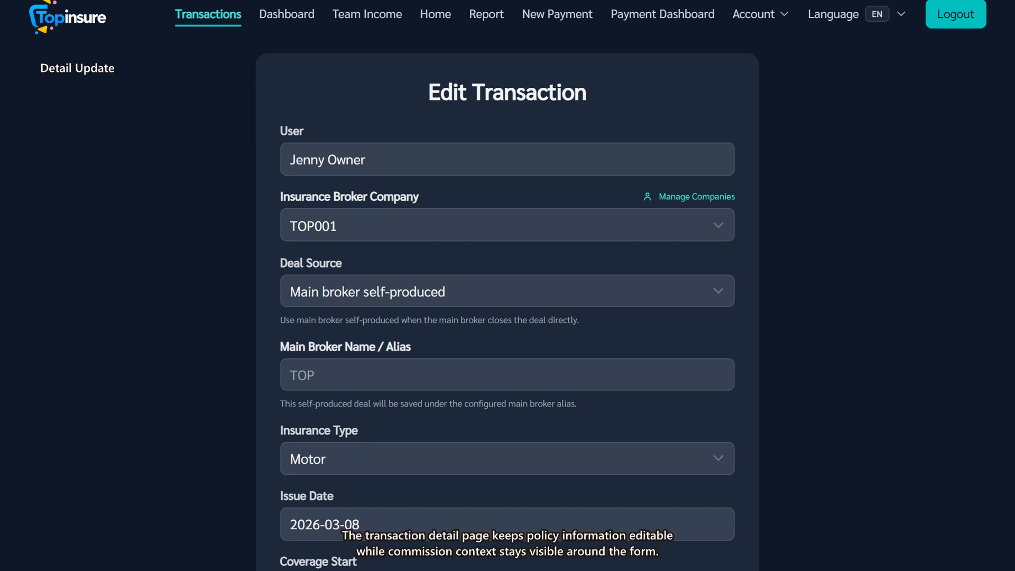
# - Enter "Acme Transport Review" as the customer name in the transaction being edited
pyautogui.scroll(-10, 508, 285)
pyautogui.click(508, 287)
pyautogui.write('Acme Transport Review')
pyautogui.scroll(-12, 508, 389)
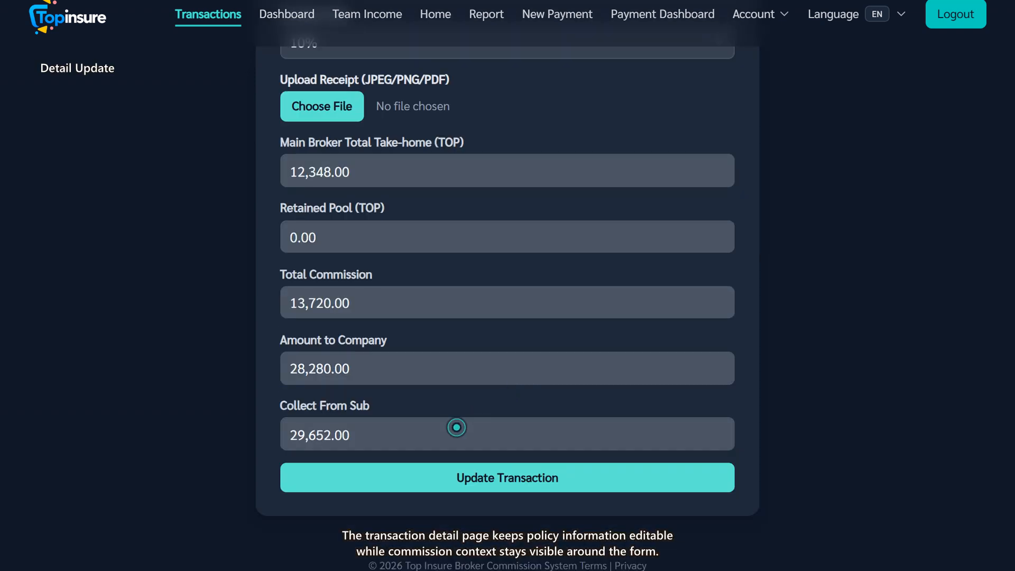
pyautogui.press('Tab')
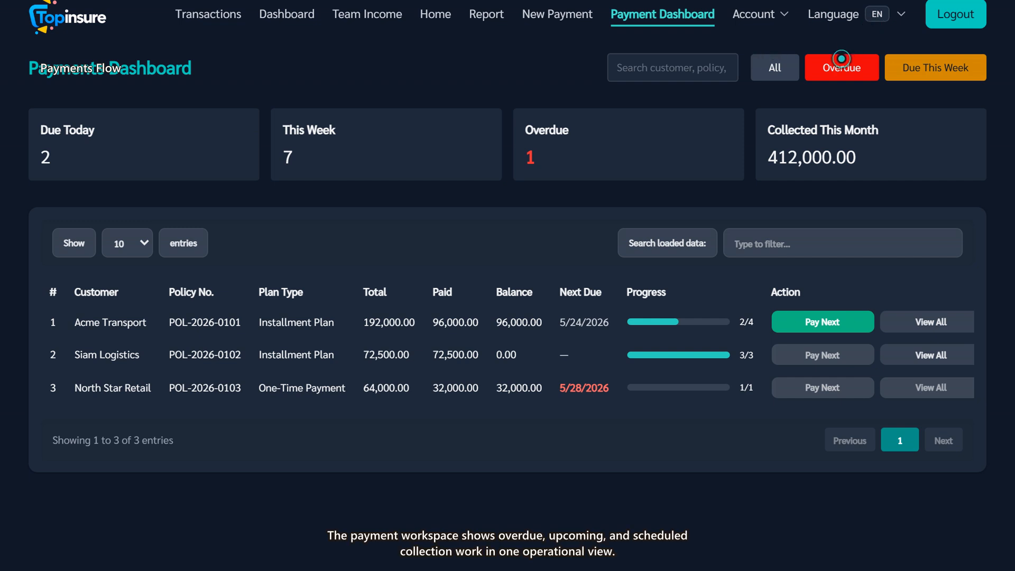
# - View the full payment schedule for the Acme Transport policy and close it
pyautogui.hscroll(1, 831, 288)
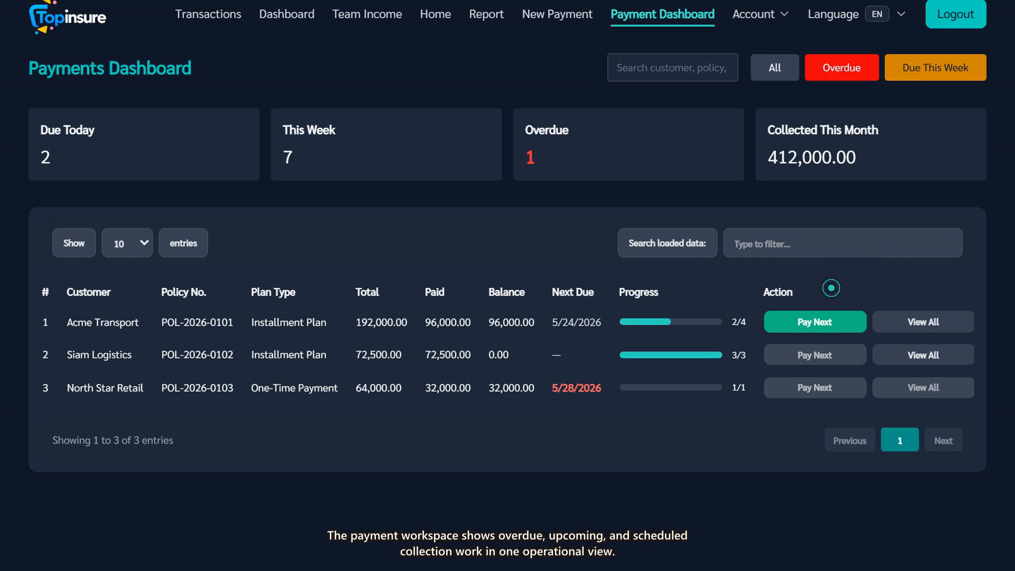
pyautogui.click(923, 322)
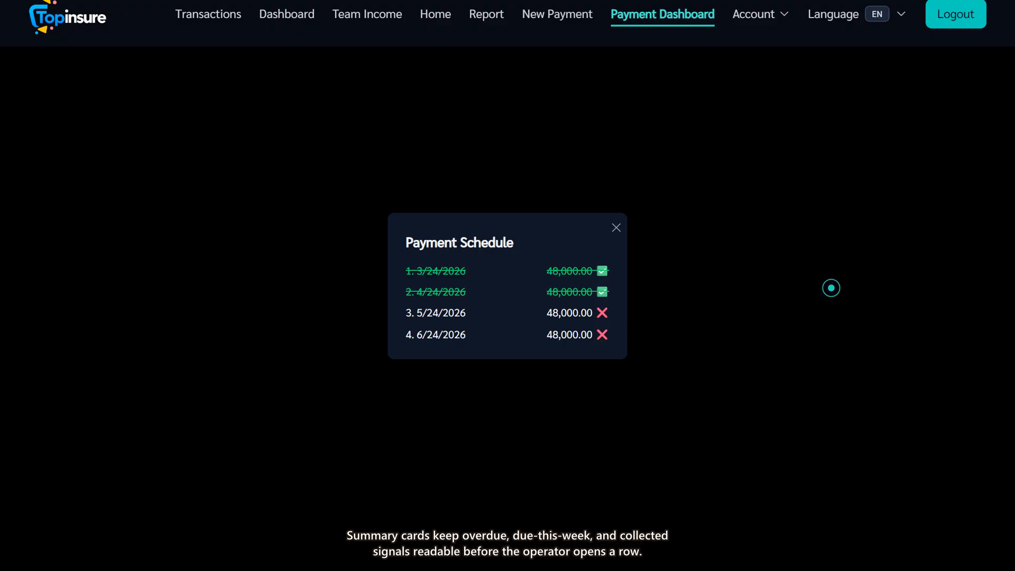
pyautogui.click(555, 203)
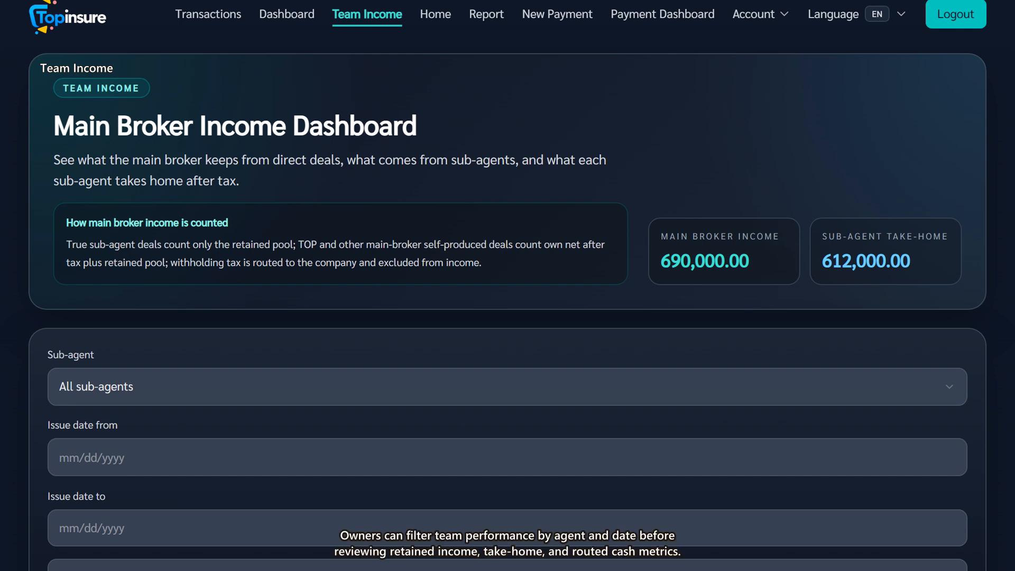
# - Filter the team income by the sub-agent Alpha Agent with issue dates from 01/01/2026 to 05/21/2026
pyautogui.press('Down')
pyautogui.click(508, 457)
pyautogui.write('2026-01-01')
pyautogui.click(508, 528)
pyautogui.write('2026-05-21')
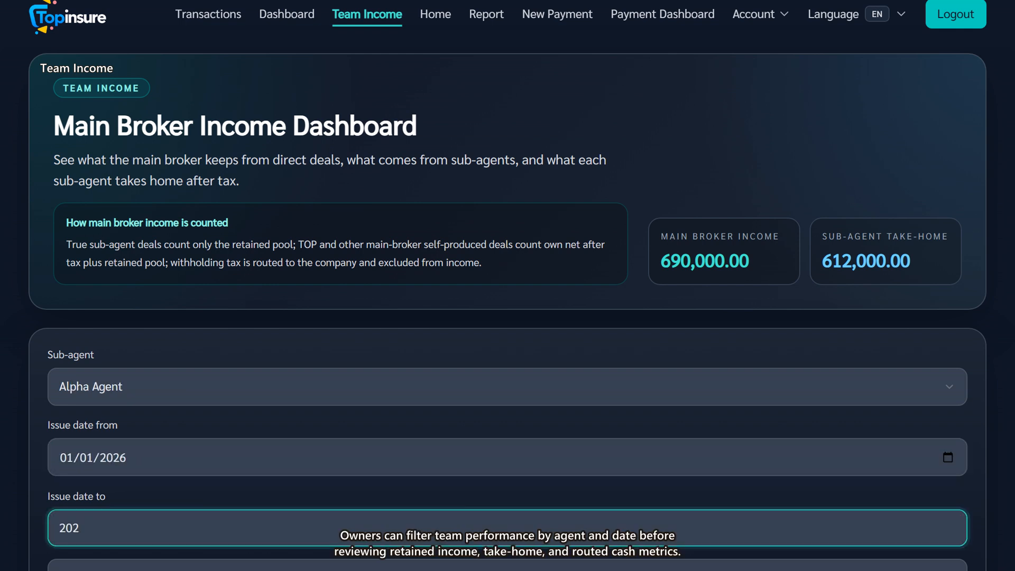
pyautogui.scroll(-1, 503, 484)
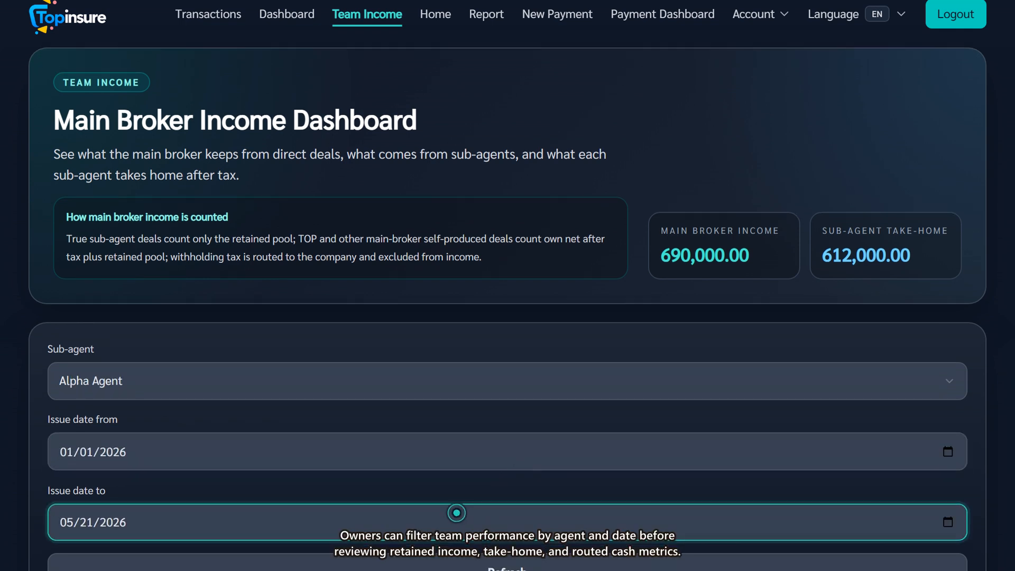
pyautogui.scroll(-15, 457, 513)
pyautogui.press('Down')
pyautogui.press('Up')
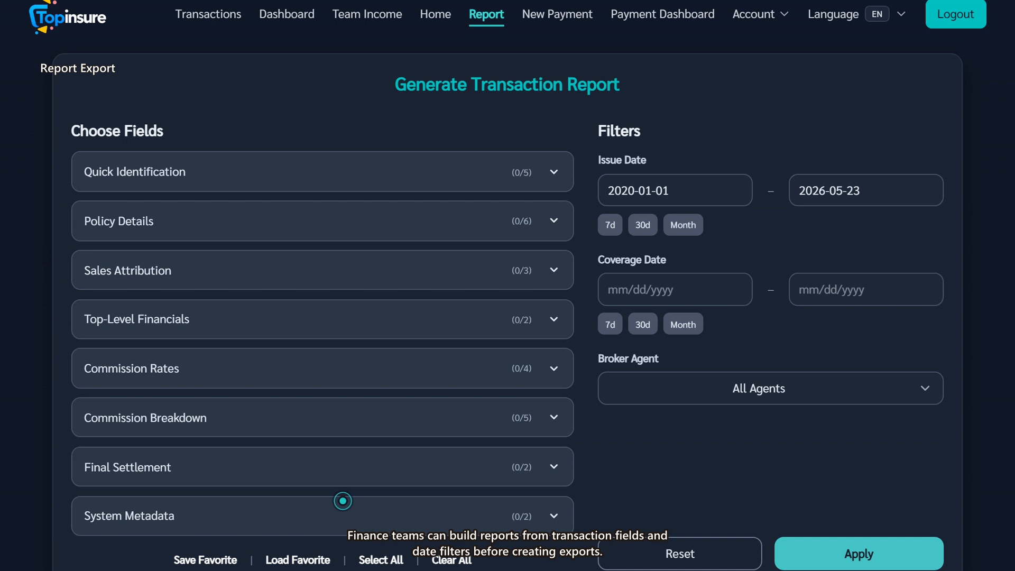
# - Include all available fields in the transaction report and limit its issue date to 03/01/2026 through 05/21/2026
pyautogui.click(380, 560)
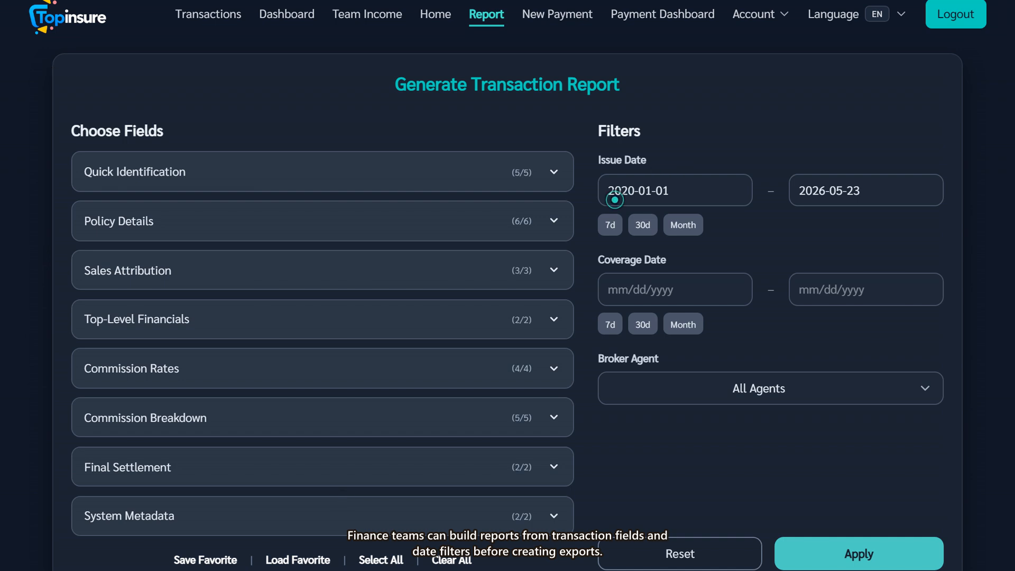
pyautogui.tripleClick(615, 200)
pyautogui.write('2026-03-01')
pyautogui.press('Tab')
pyautogui.write('2026-05-21')
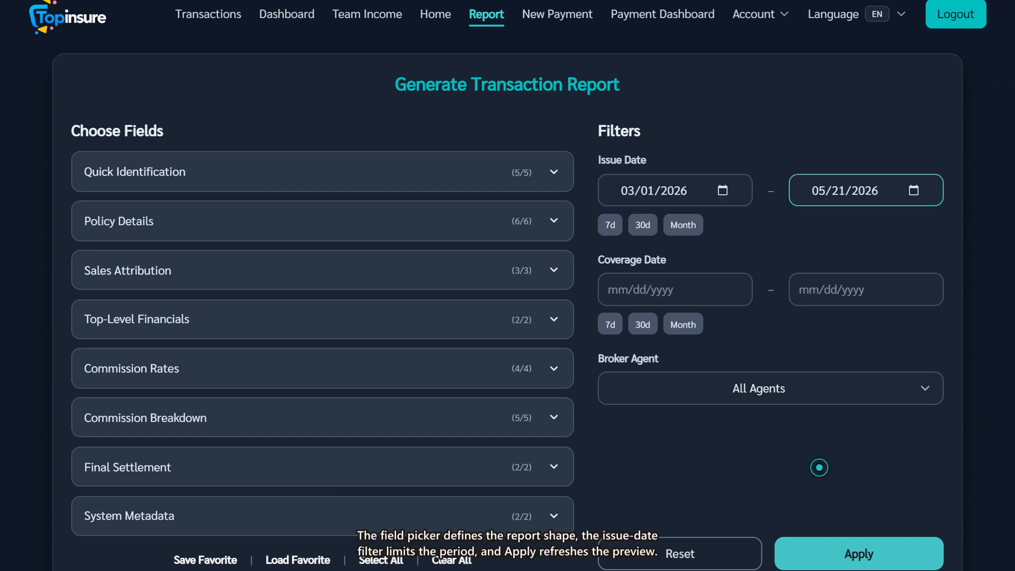
pyautogui.scroll(-8, 773, 496)
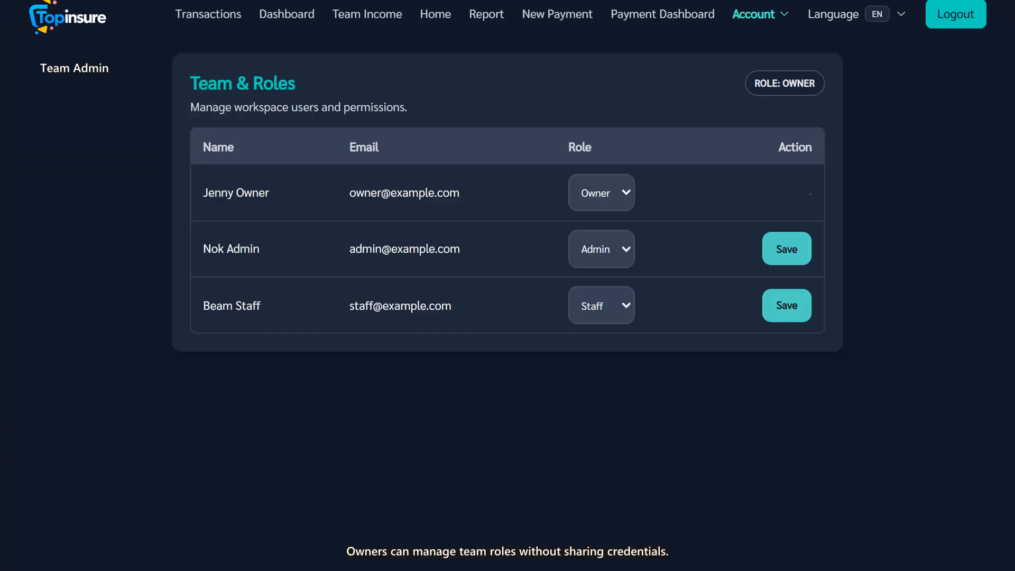
pyautogui.press('Up')
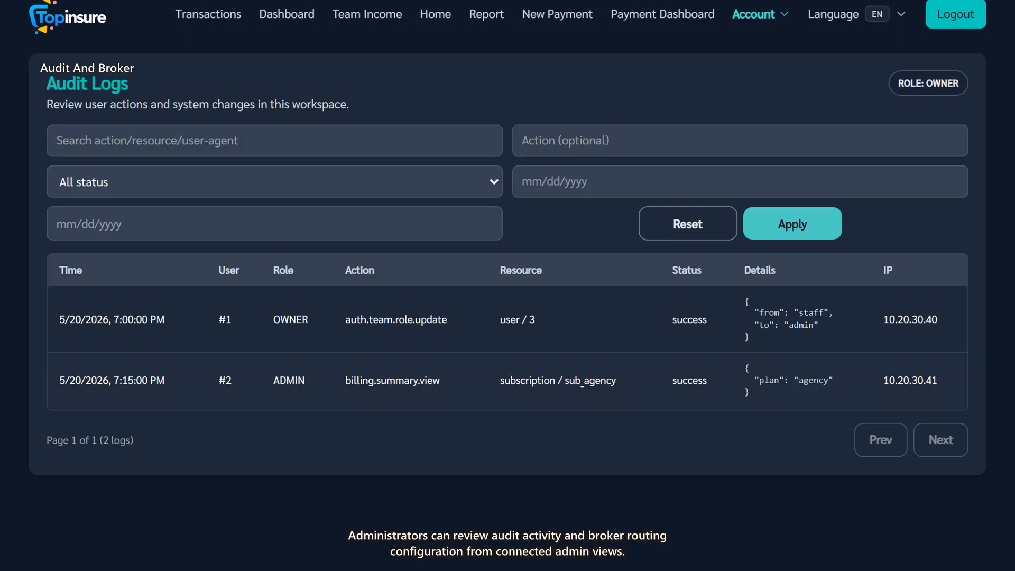
# - Search the audit logs for "role" and open the status filter
pyautogui.click(274, 140)
pyautogui.write('role')
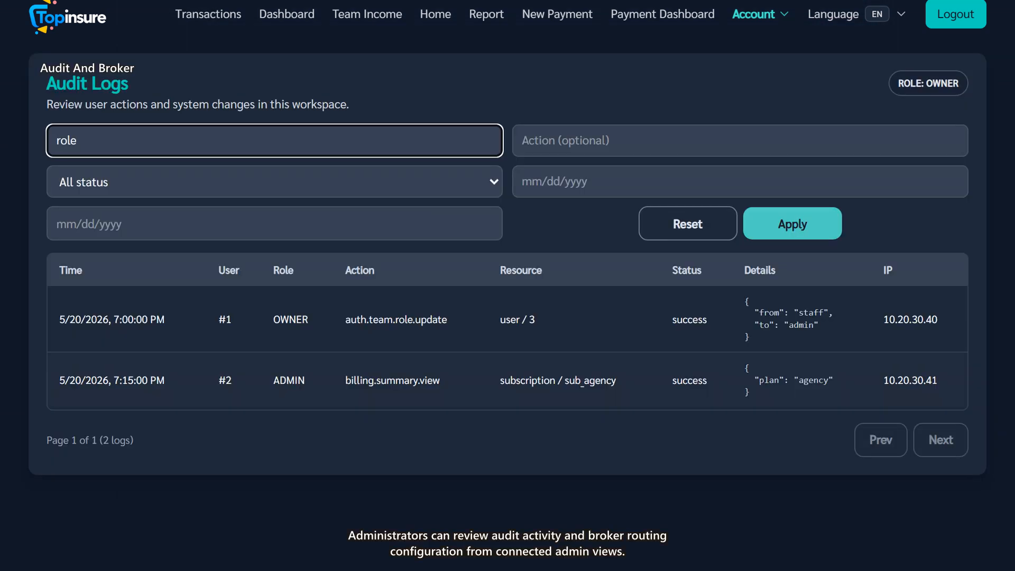
pyautogui.click(274, 182)
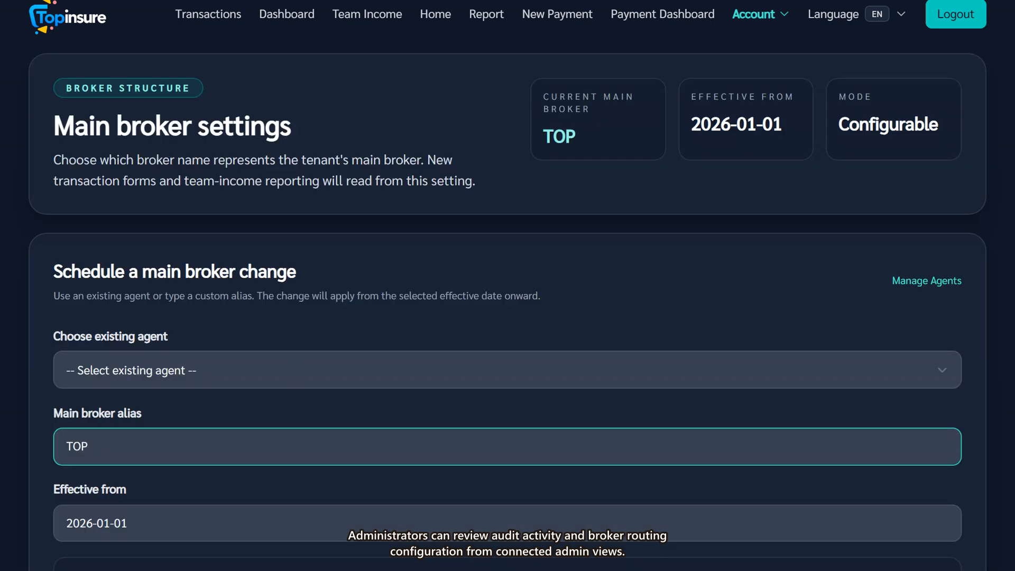
# - Set the main broker alias to "TOP Agency", effective from 05/21/2026, and save the change
pyautogui.write('Agency')
pyautogui.press('Tab')
pyautogui.write('05212026')
pyautogui.scroll(-6, 163, 217)
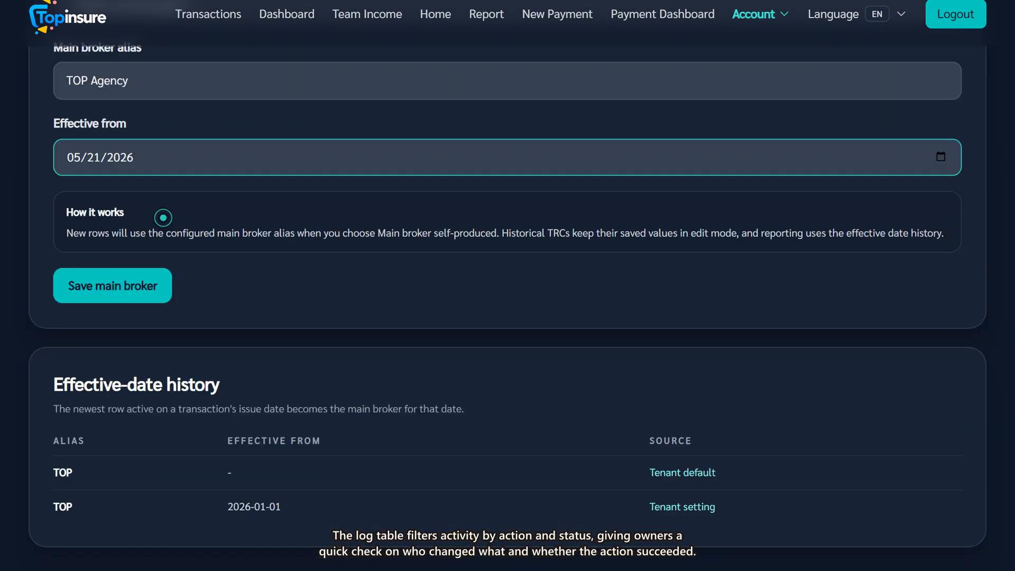
pyautogui.click(101, 255)
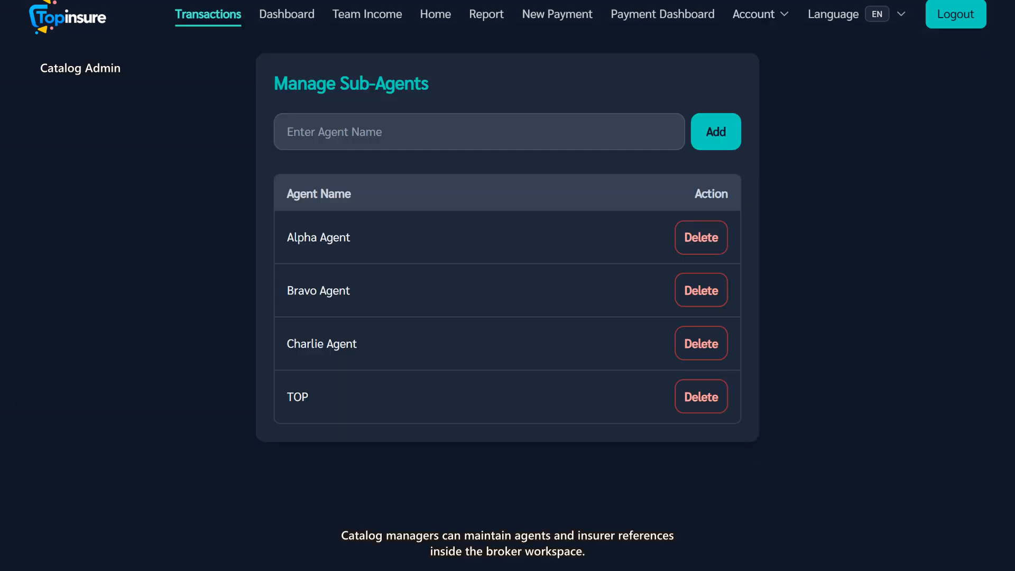
# - Add "Jenny Advisory Agent" to the sub-agents and "Jenny Advisory Insurance" to the companies
pyautogui.write('Jenny Advisory Agent')
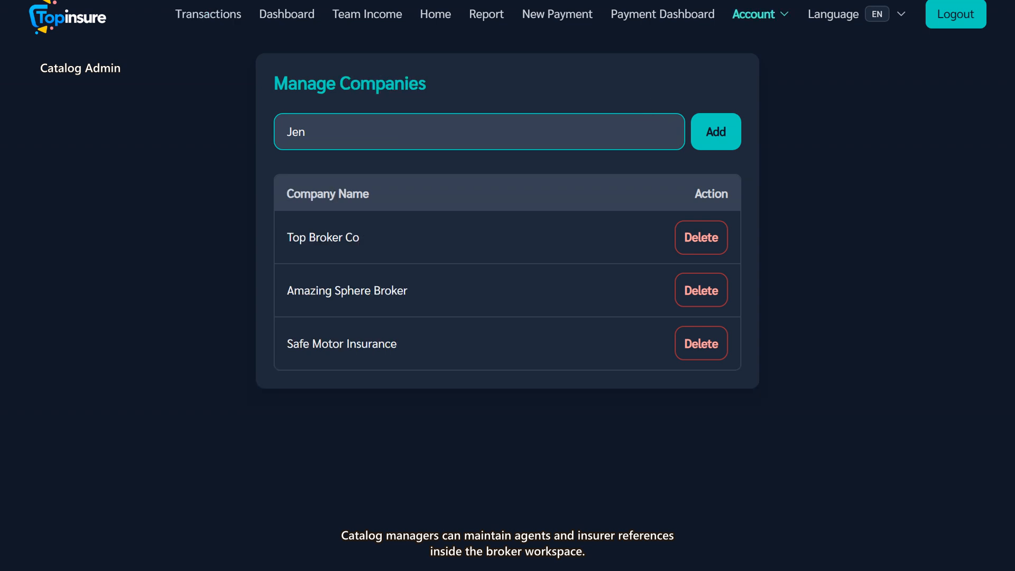
pyautogui.write('ny Advisory Insurance')
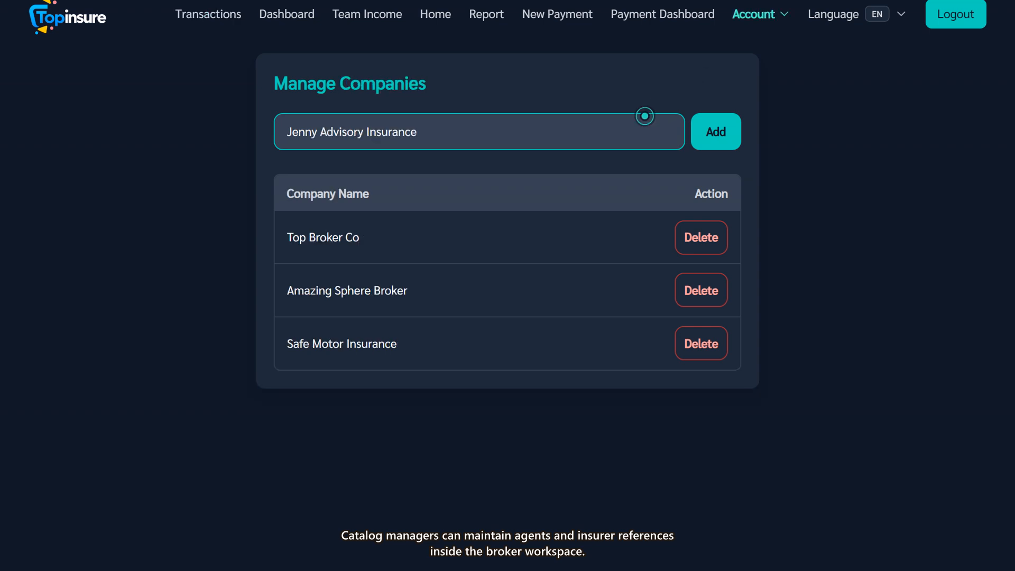
pyautogui.press('Return')
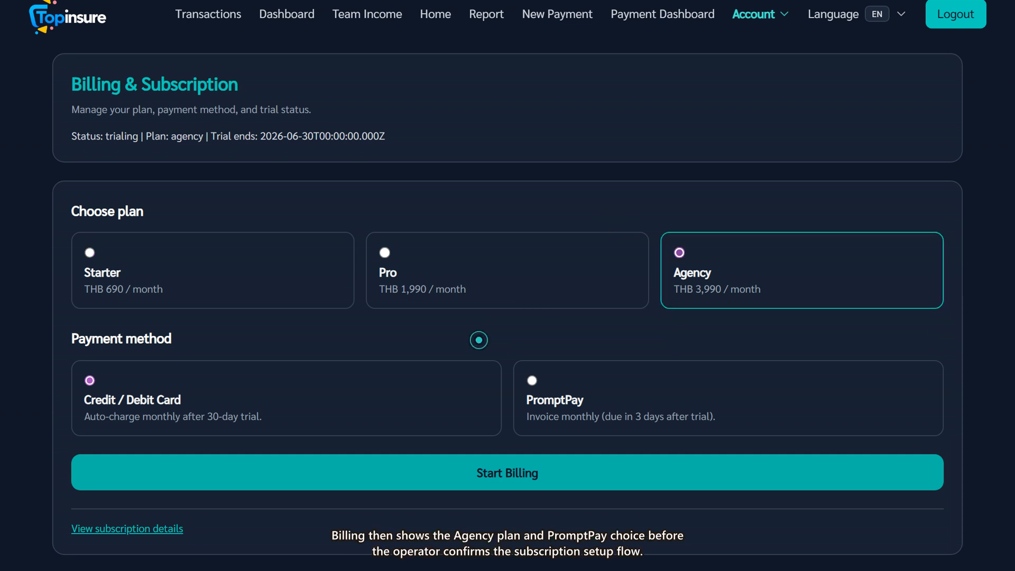
# - Choose PromptPay as the payment method for the Agency plan and start billing
pyautogui.click(532, 380)
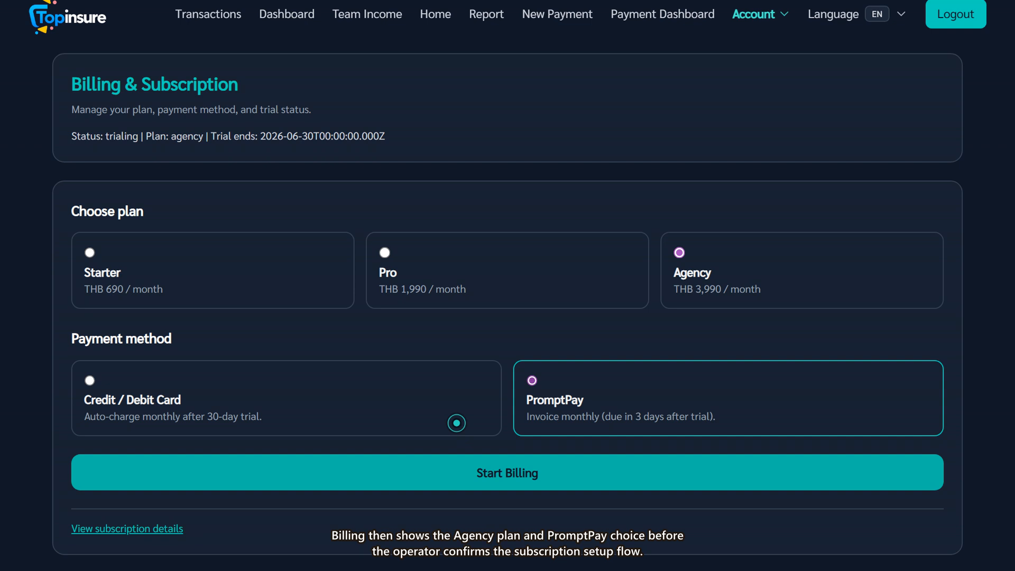
pyautogui.click(508, 472)
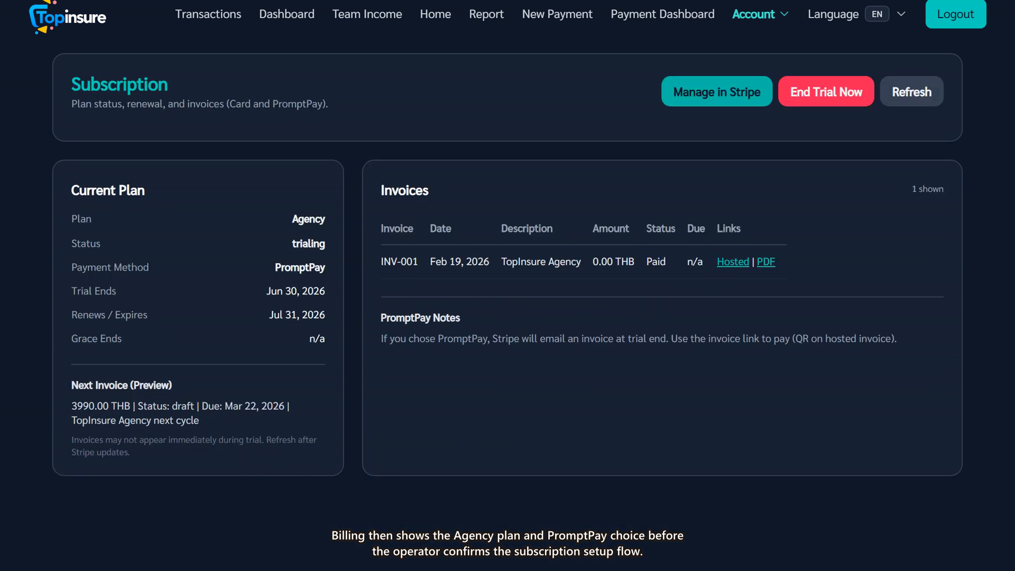